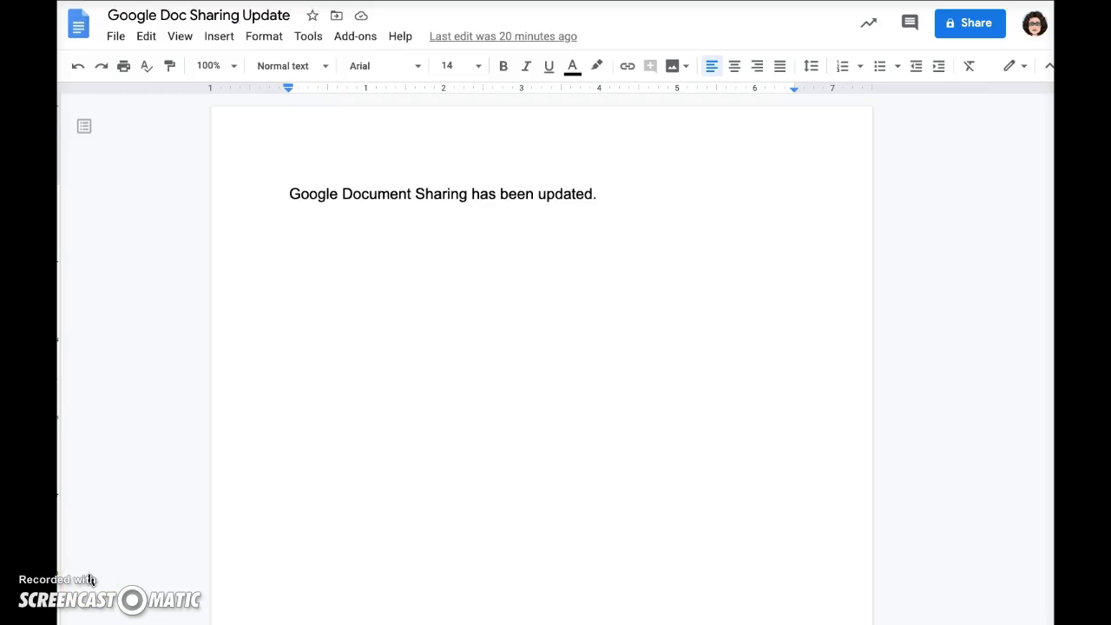
click(266, 496)
click(830, 273)
click(973, 26)
click(969, 30)
click(969, 31)
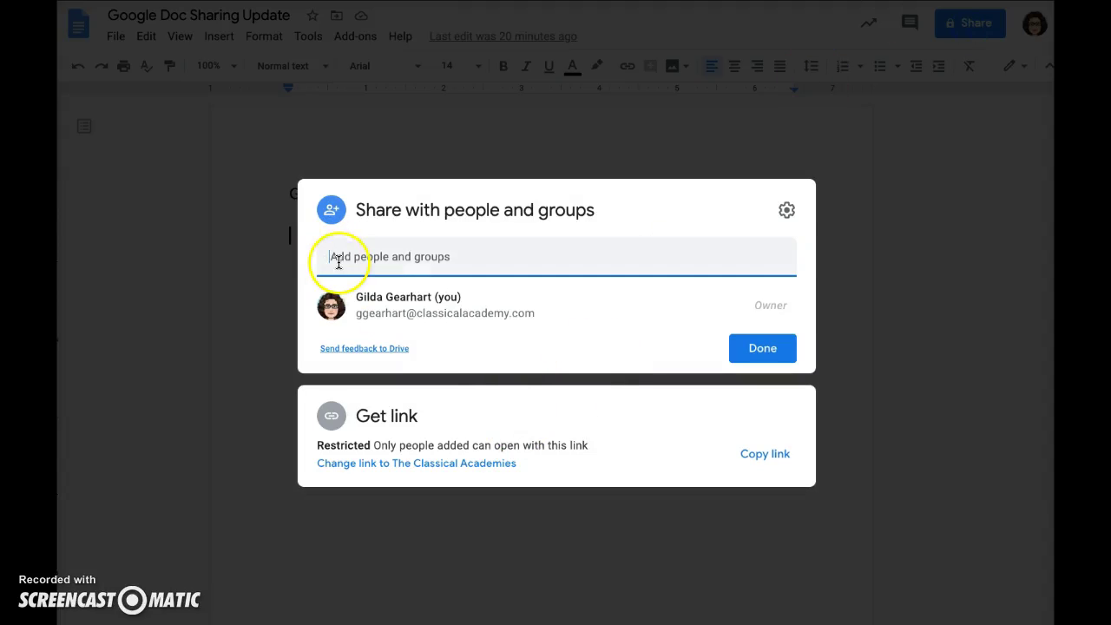
click(339, 259)
text(alake)
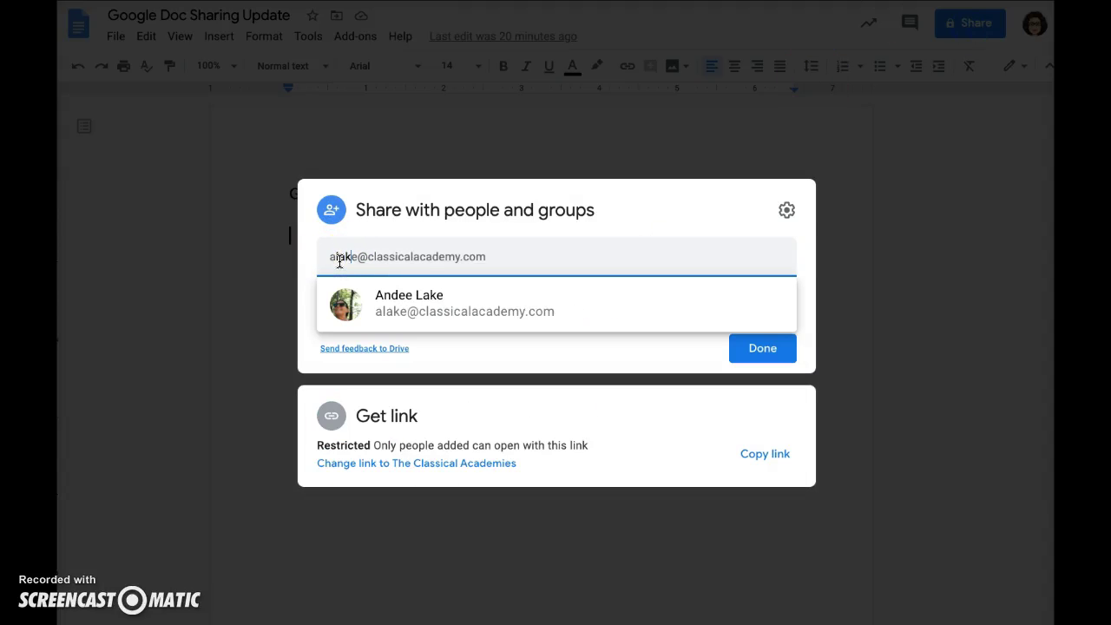
click(385, 298)
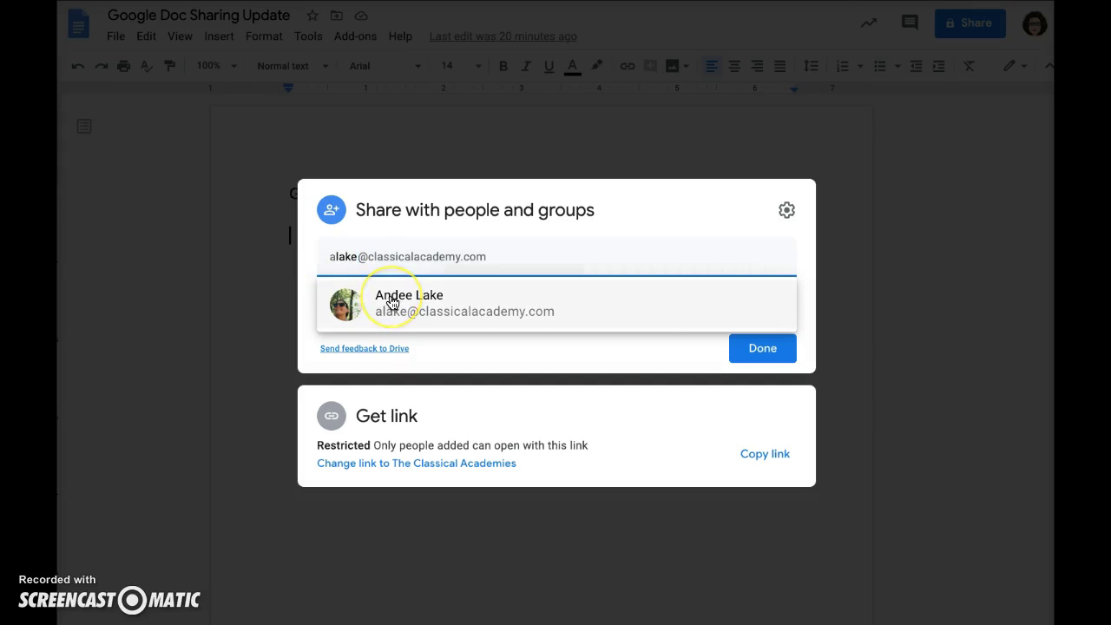
click(392, 302)
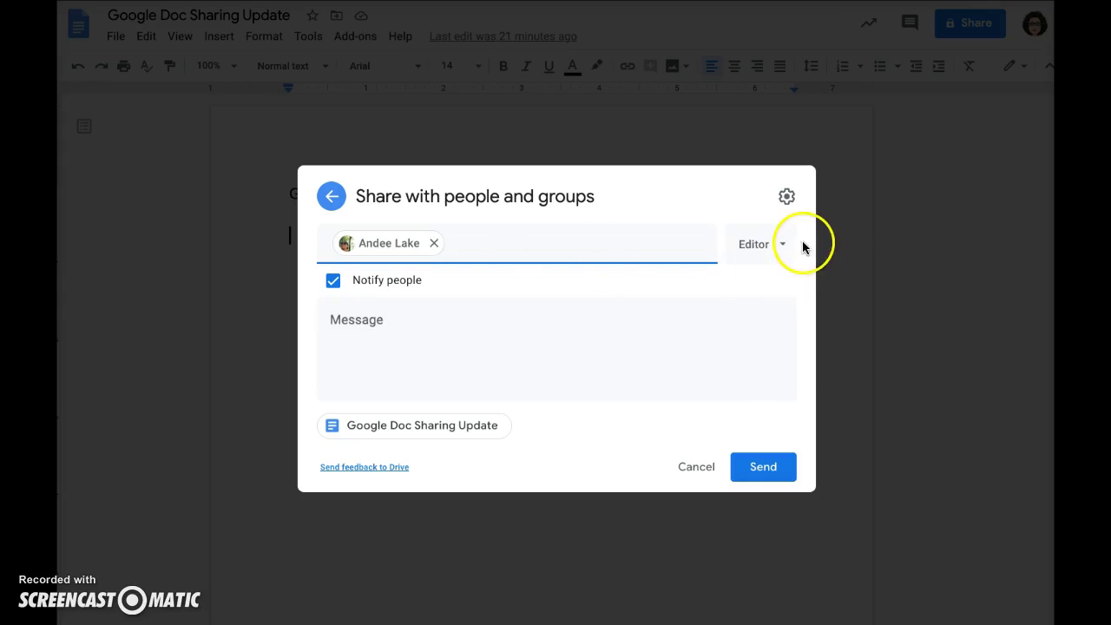
click(774, 246)
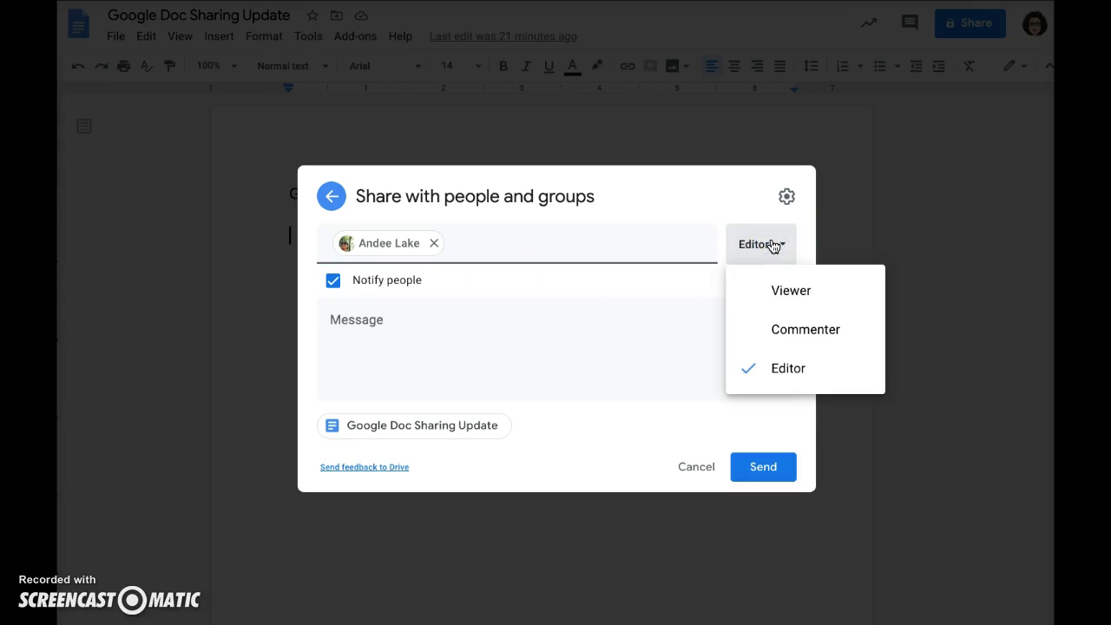
click(184, 558)
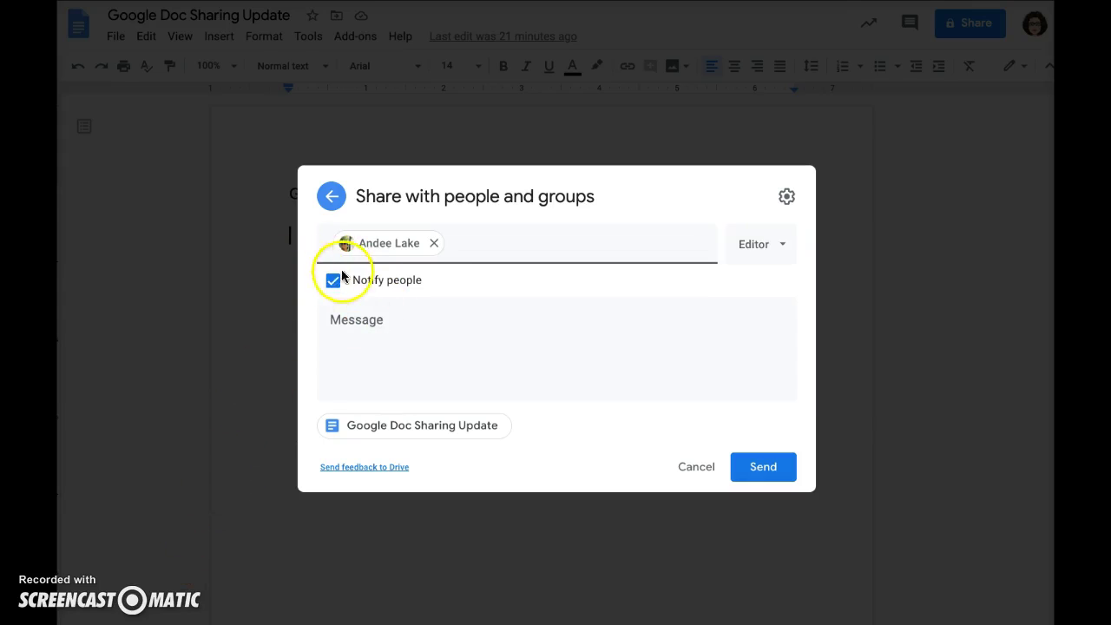
click(357, 339)
drag(422, 347, 454, 365)
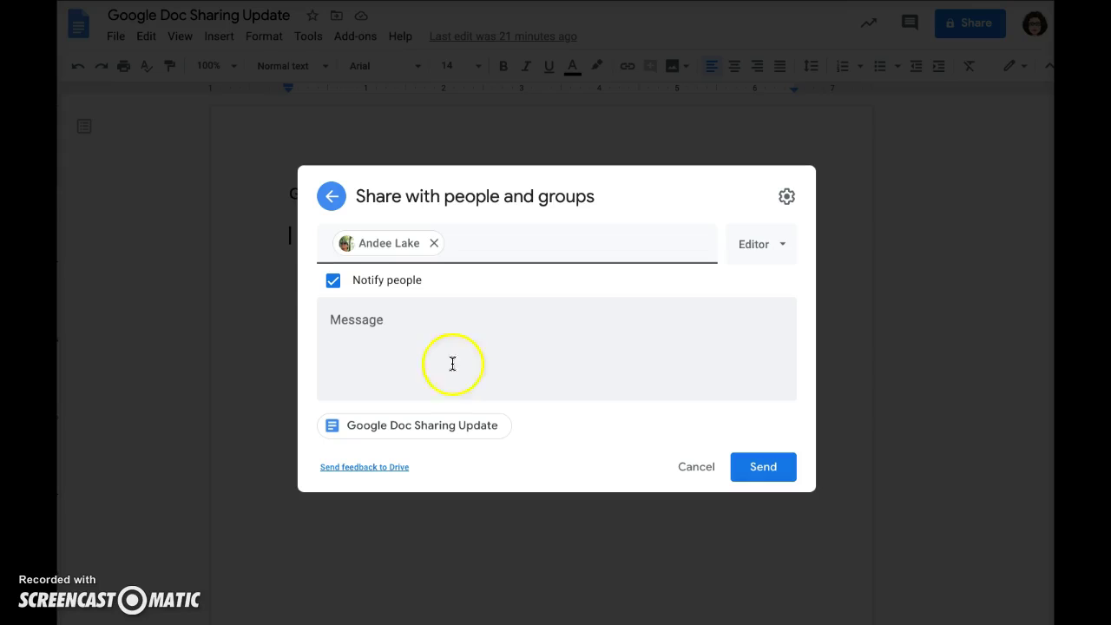
click(332, 280)
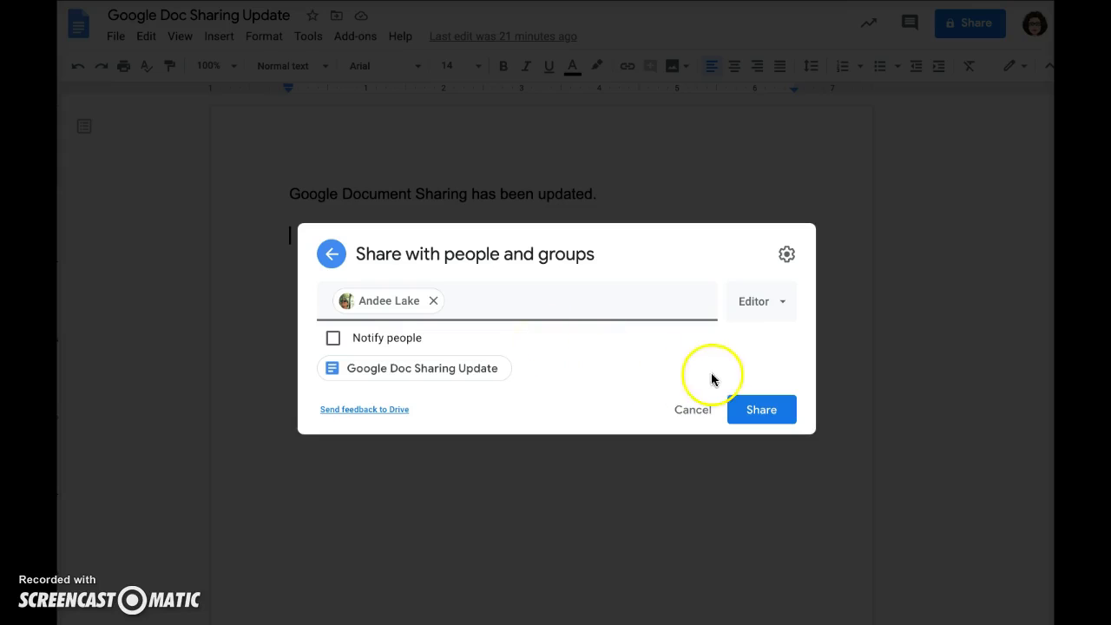
click(786, 257)
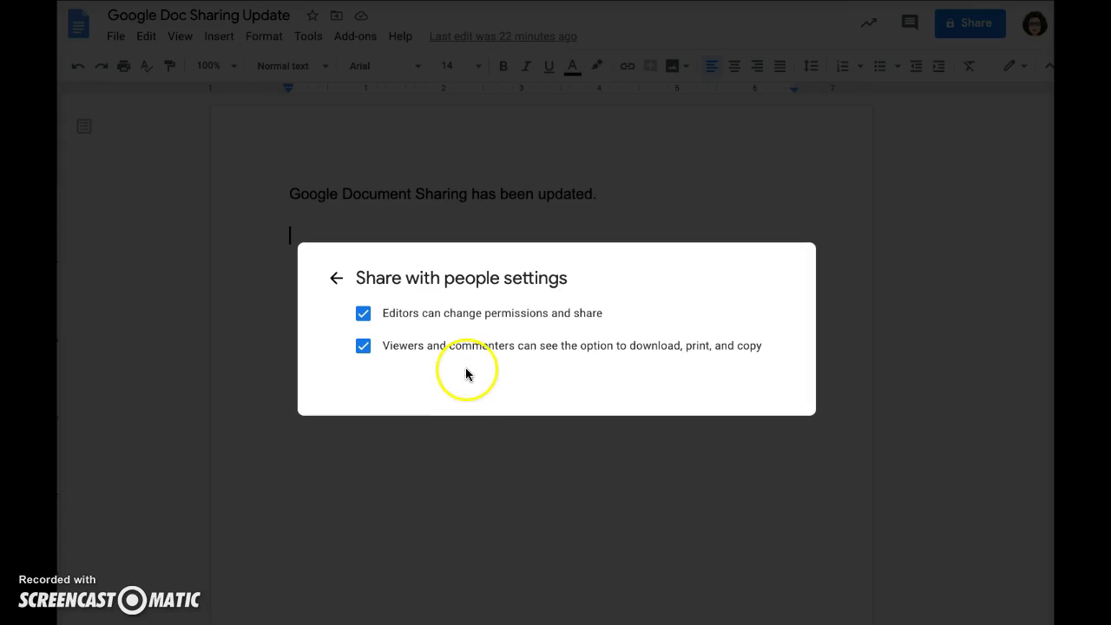
click(335, 279)
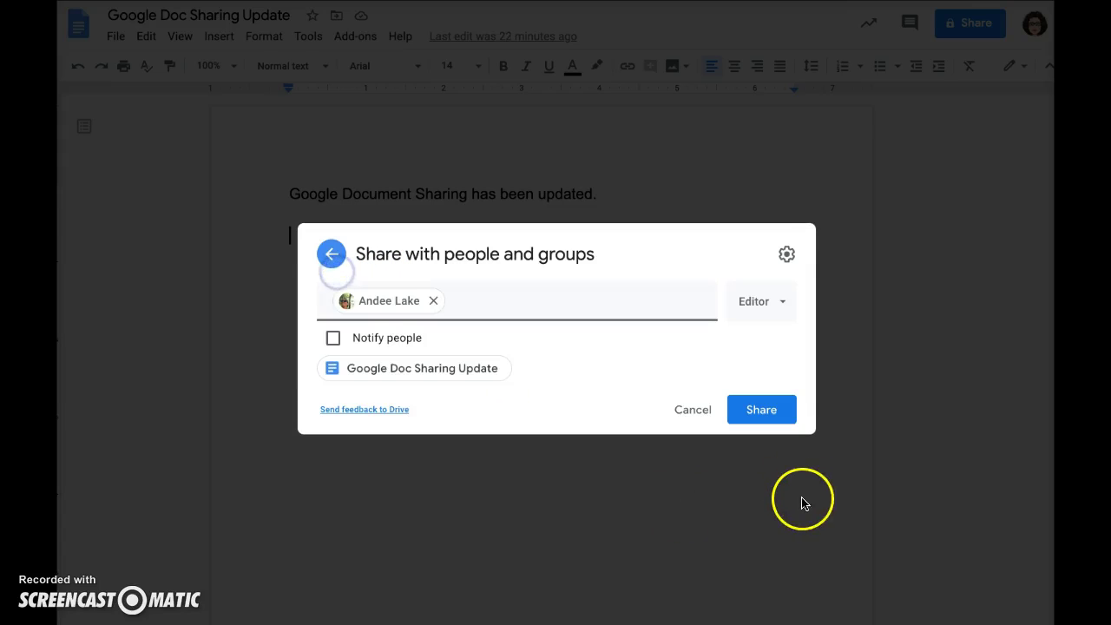
click(767, 414)
click(768, 416)
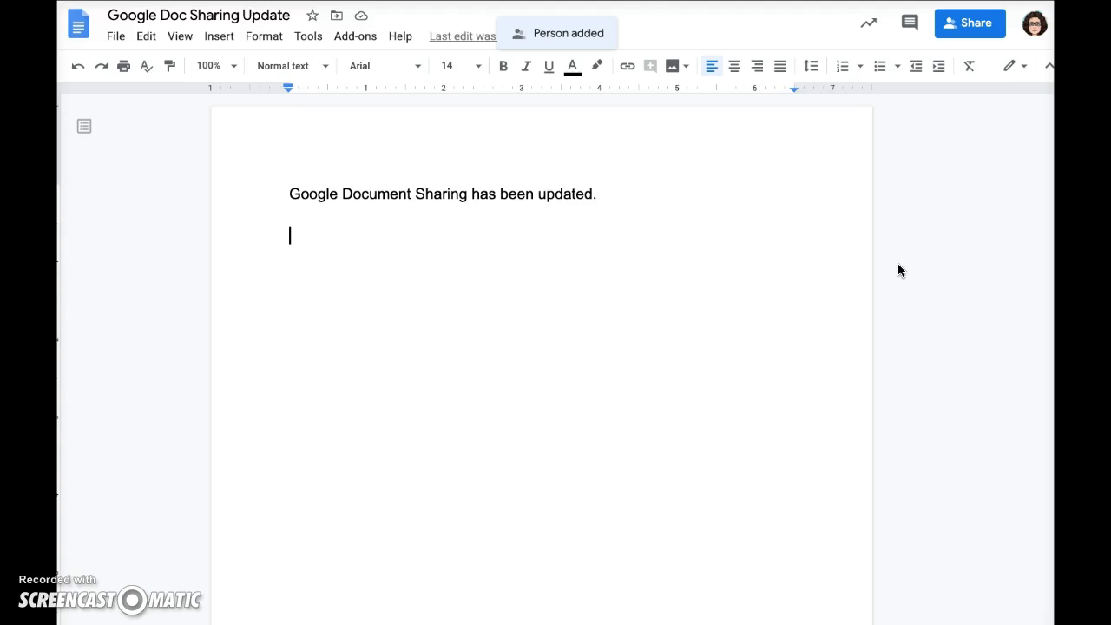
click(970, 29)
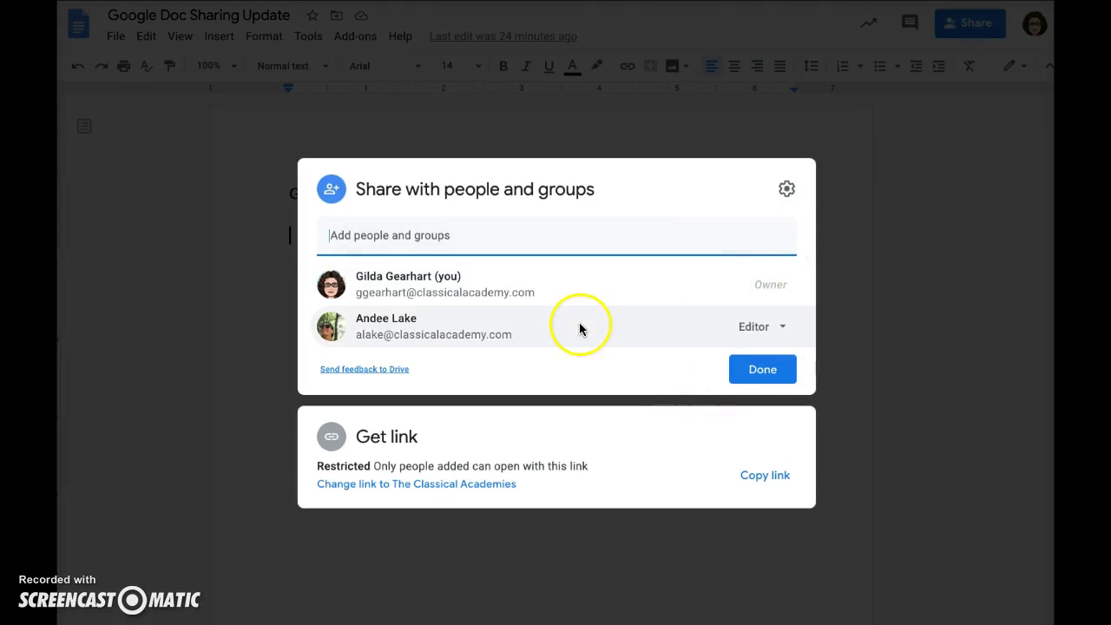
click(784, 329)
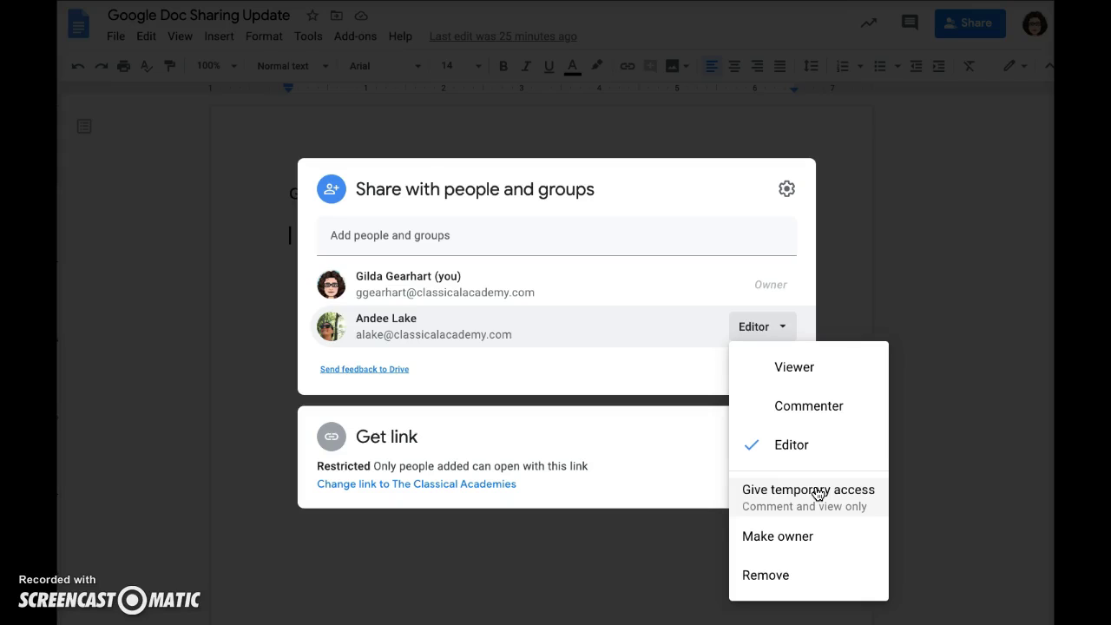
click(817, 494)
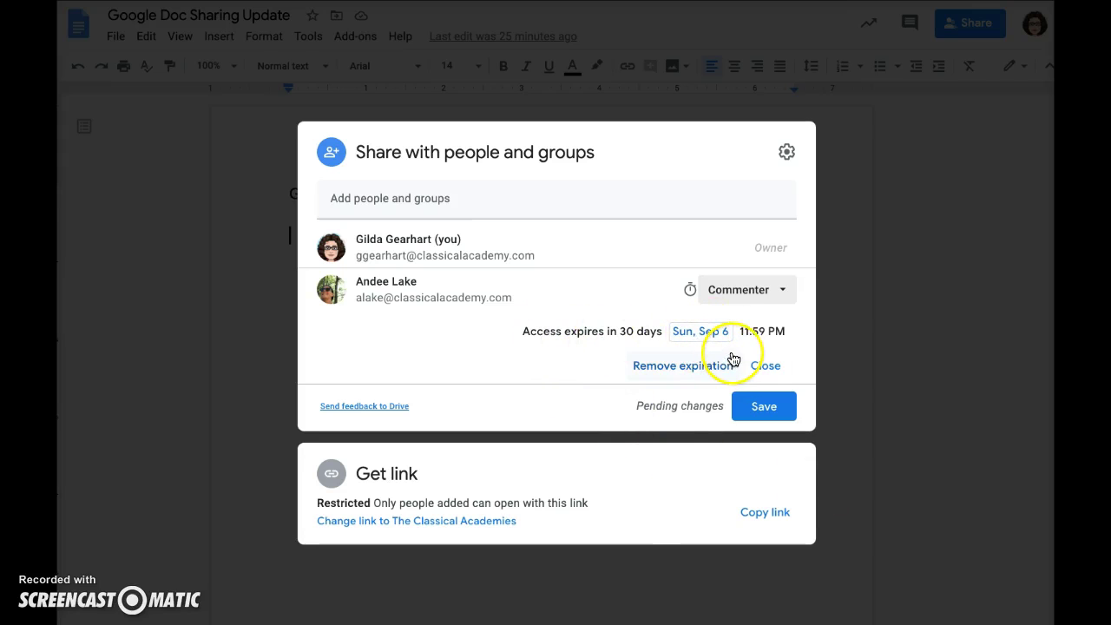
click(778, 299)
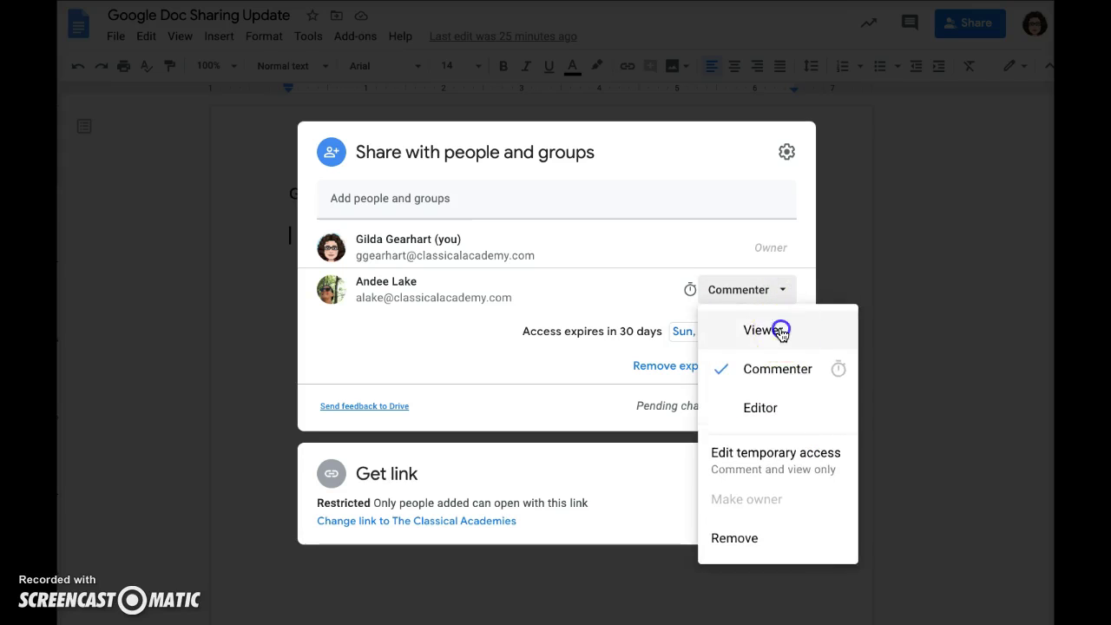
click(779, 329)
click(779, 299)
click(785, 406)
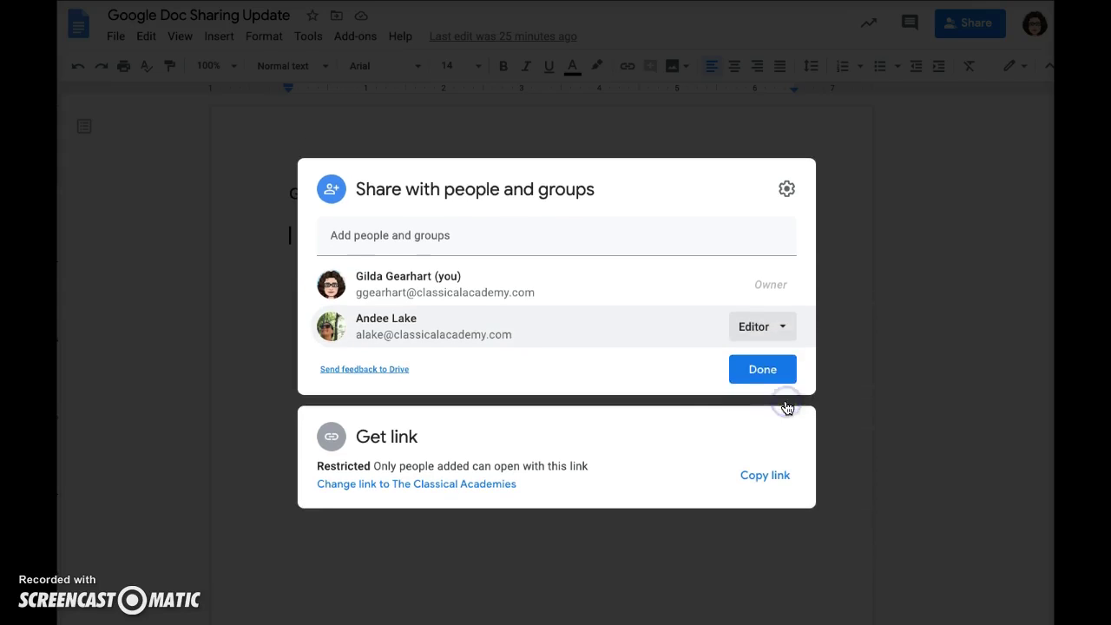
click(760, 329)
click(838, 506)
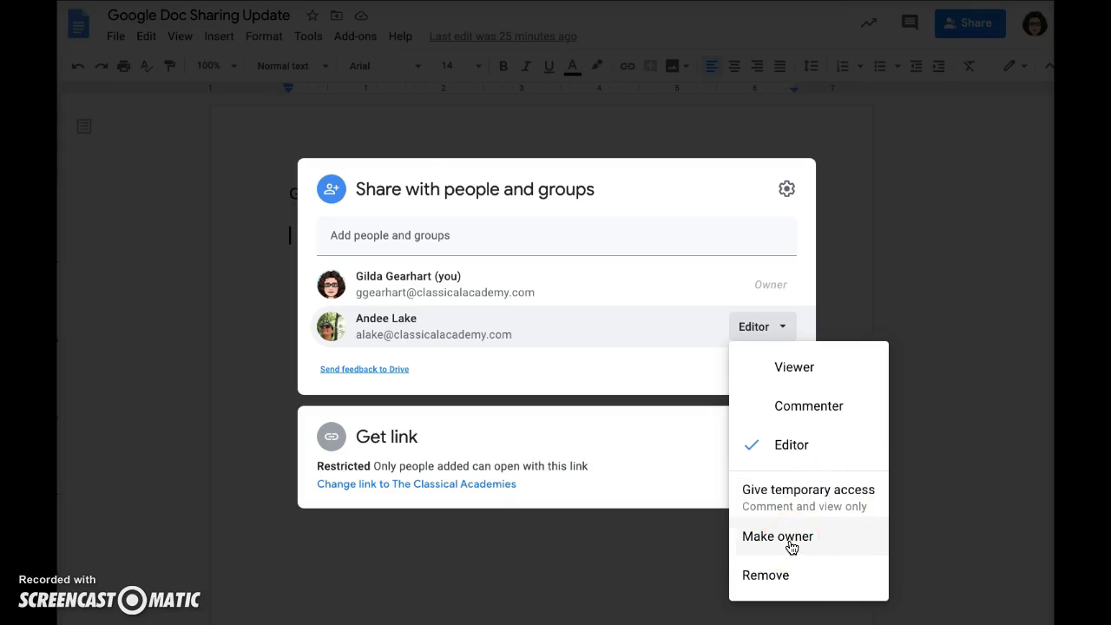
click(770, 576)
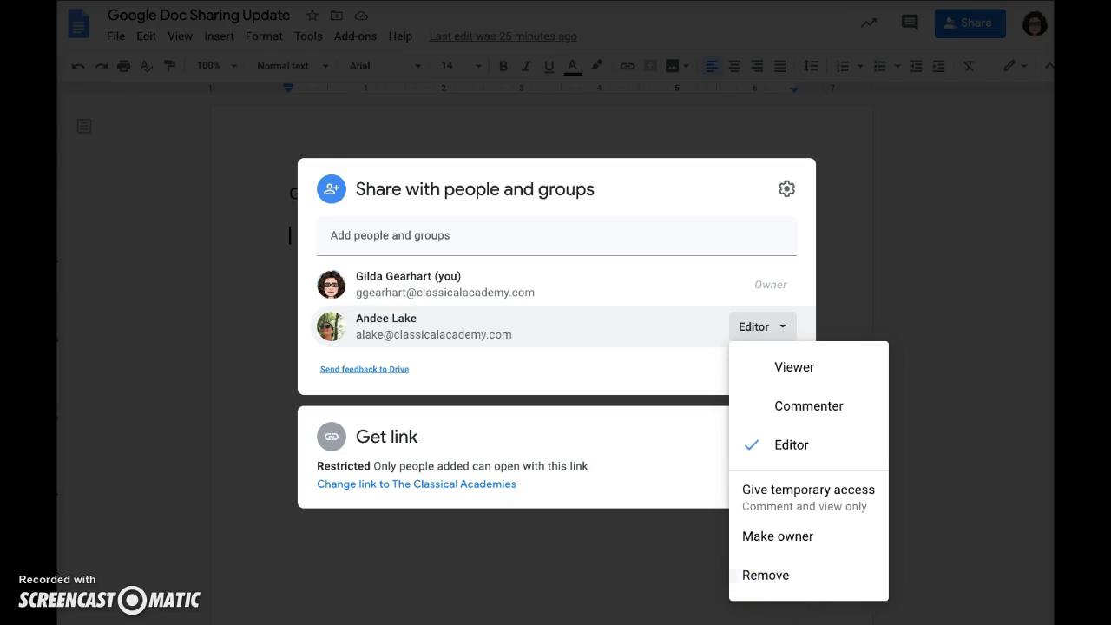
click(104, 578)
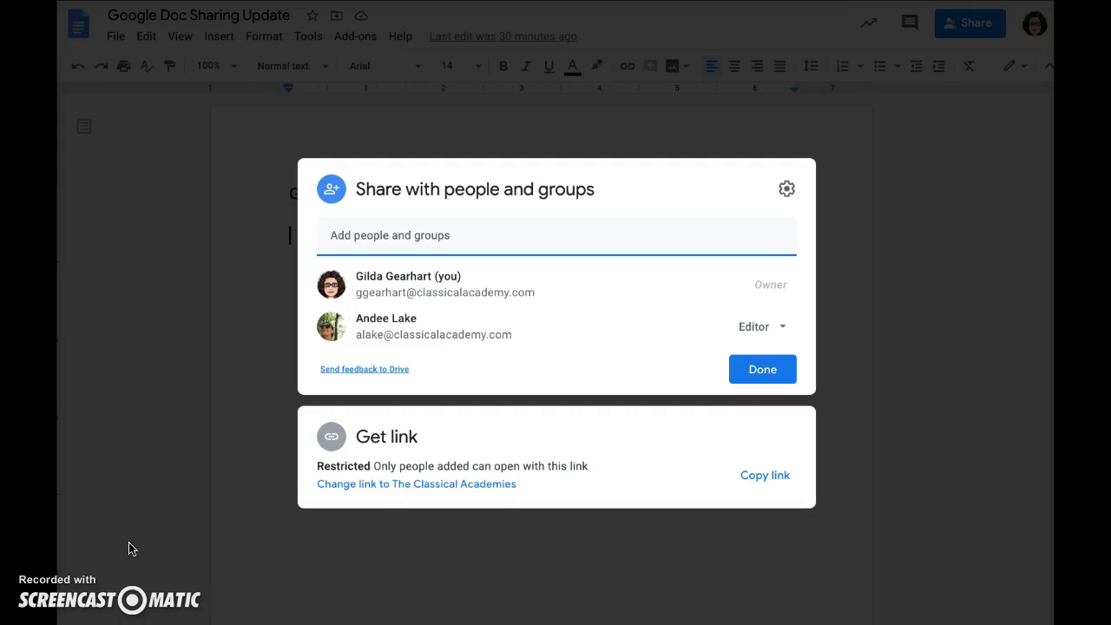
Set link access to The Classical Academies with Viewer permission
click(300, 531)
click(533, 484)
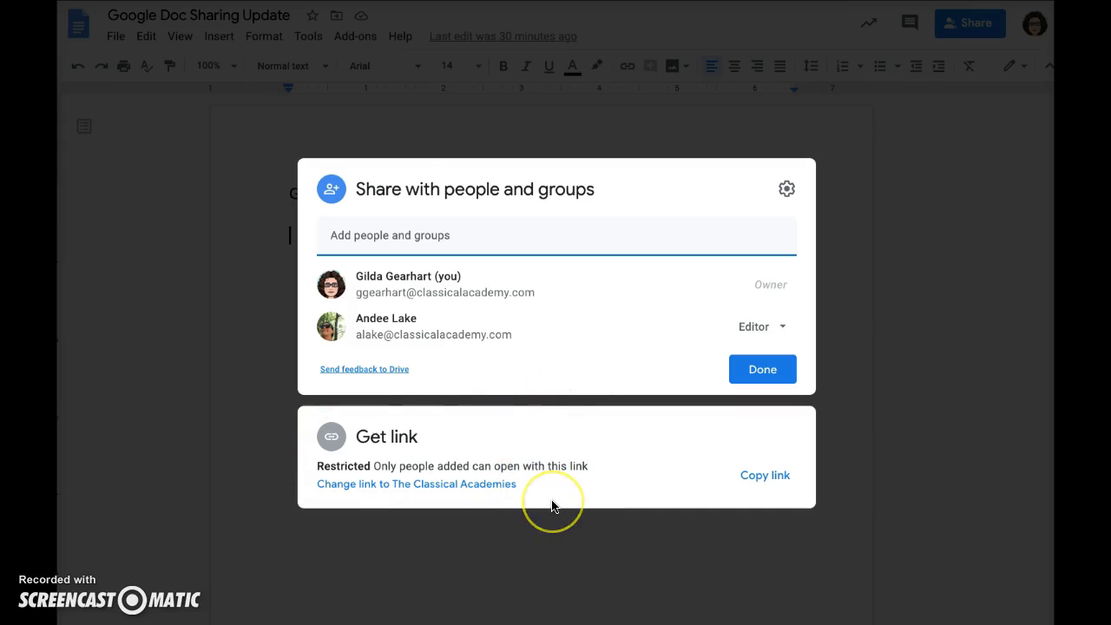
click(369, 484)
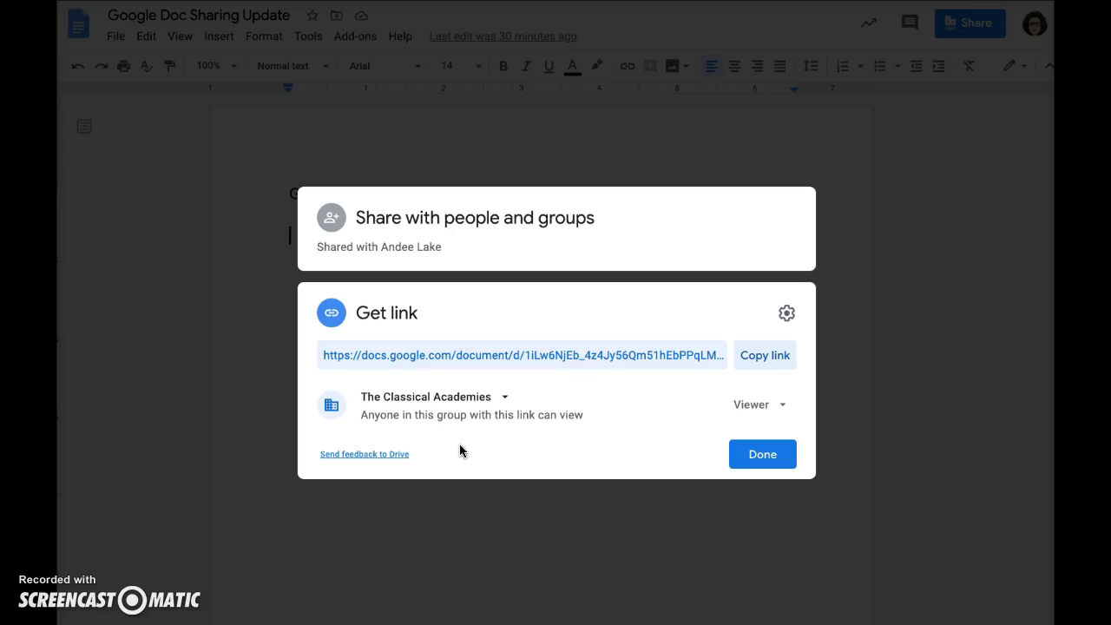
click(783, 408)
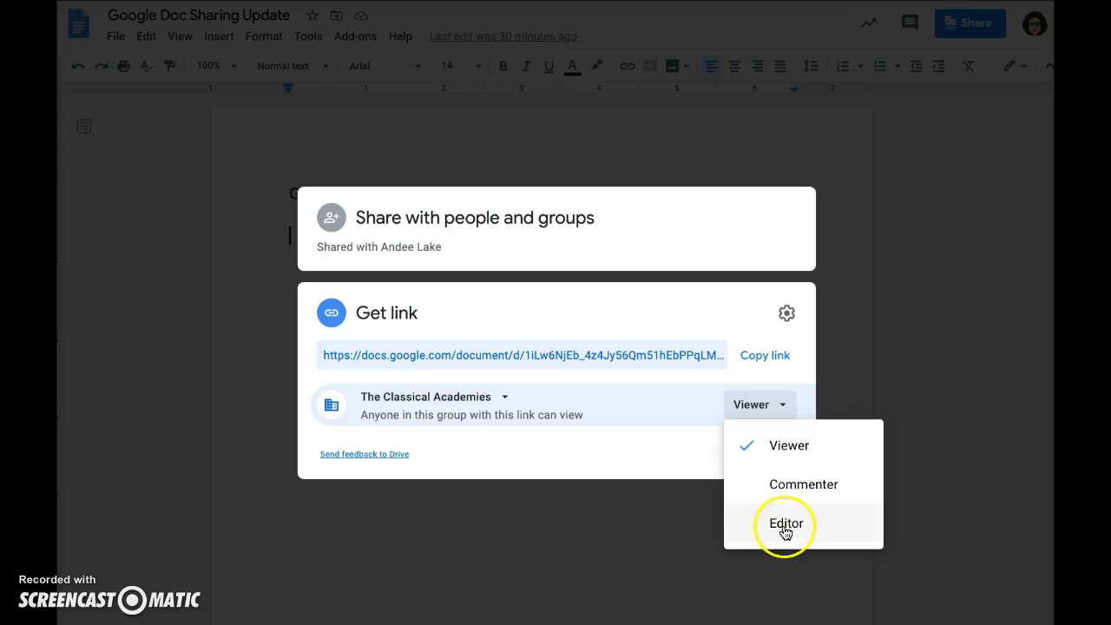
click(655, 460)
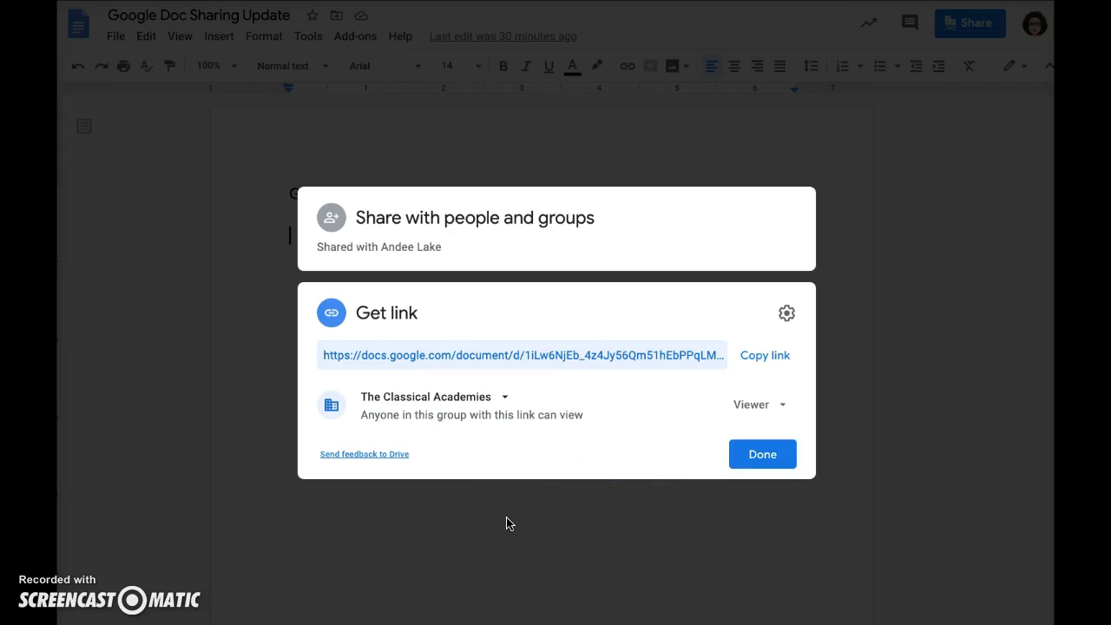
Change link access to 'Anyone with the link', keeping the Viewer permission
click(506, 399)
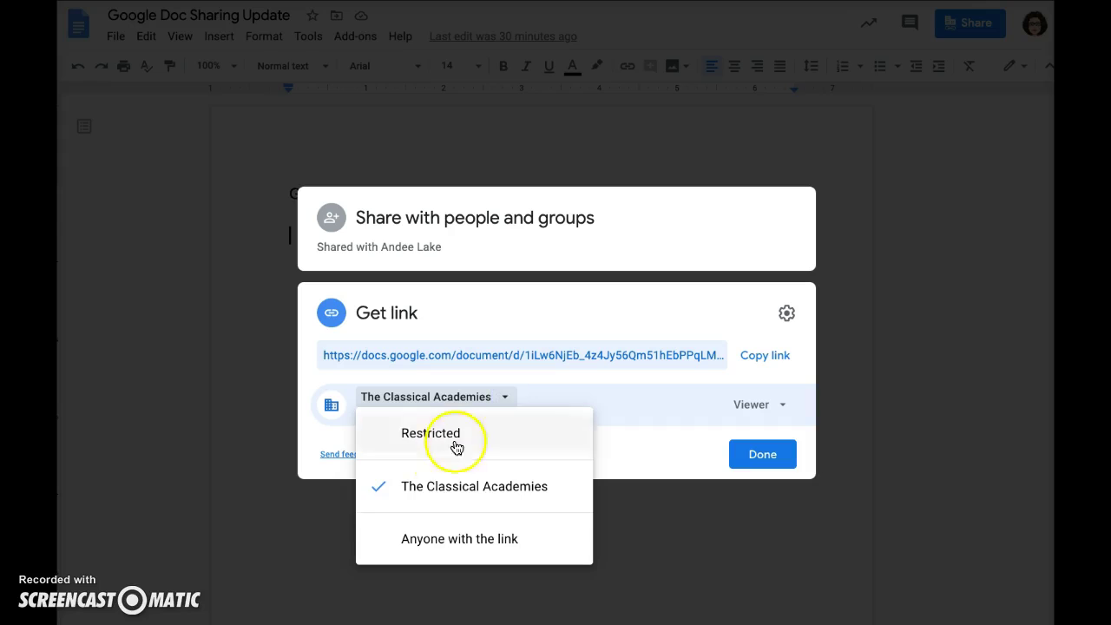
click(442, 533)
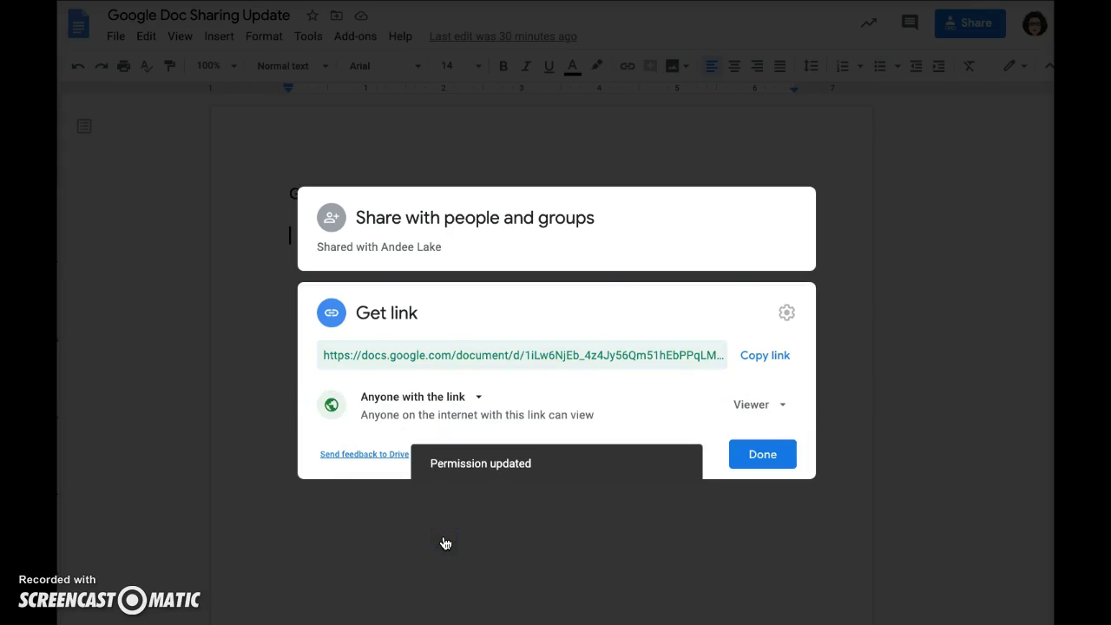
click(302, 519)
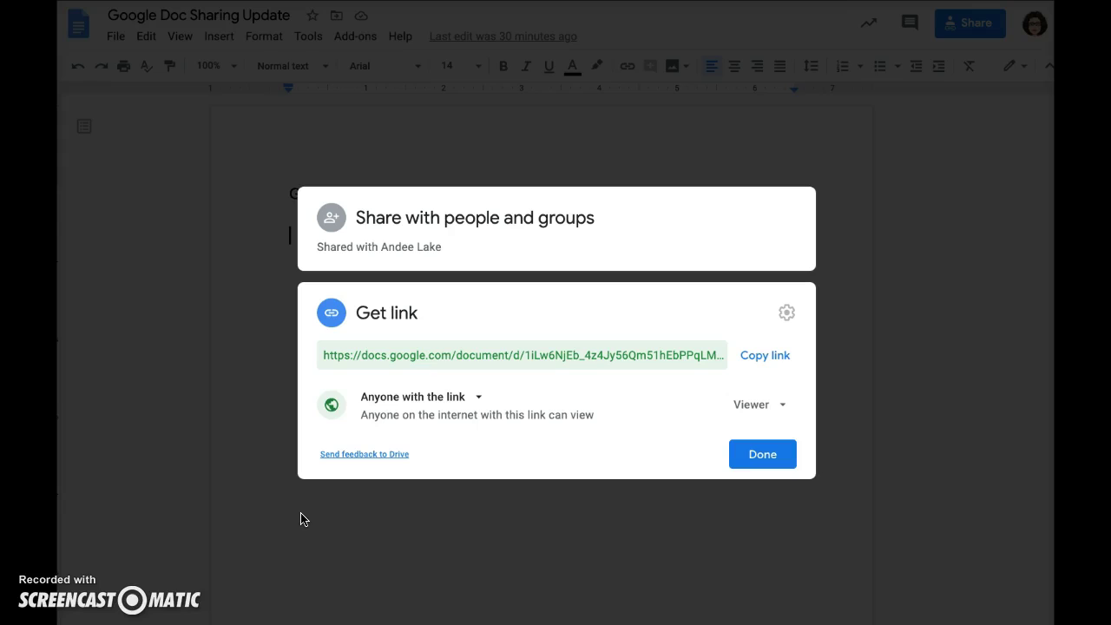
click(405, 409)
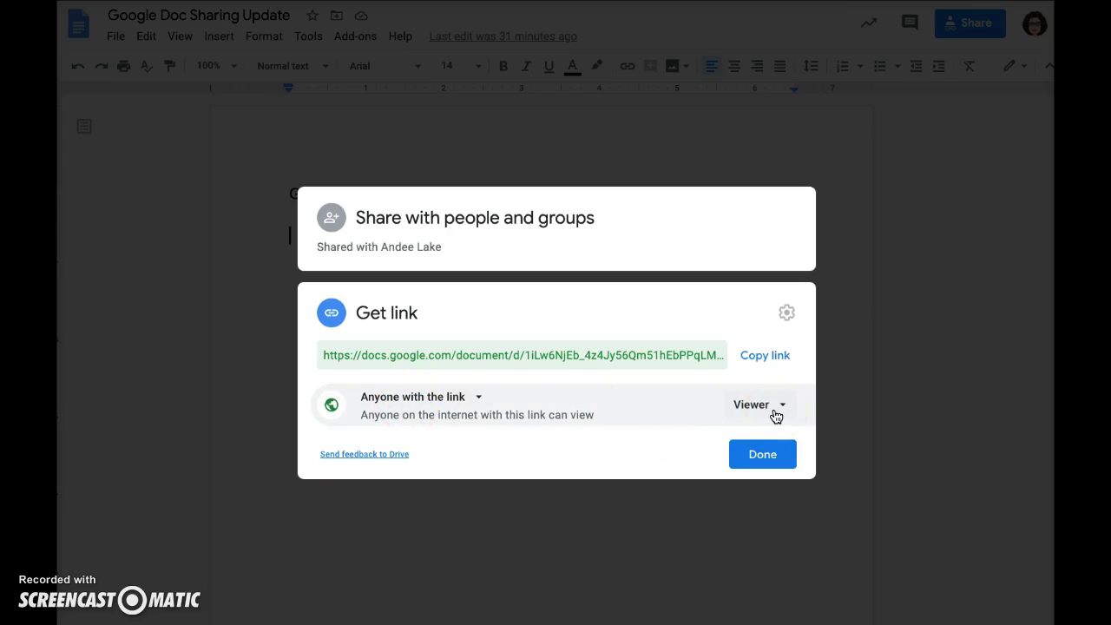
click(775, 367)
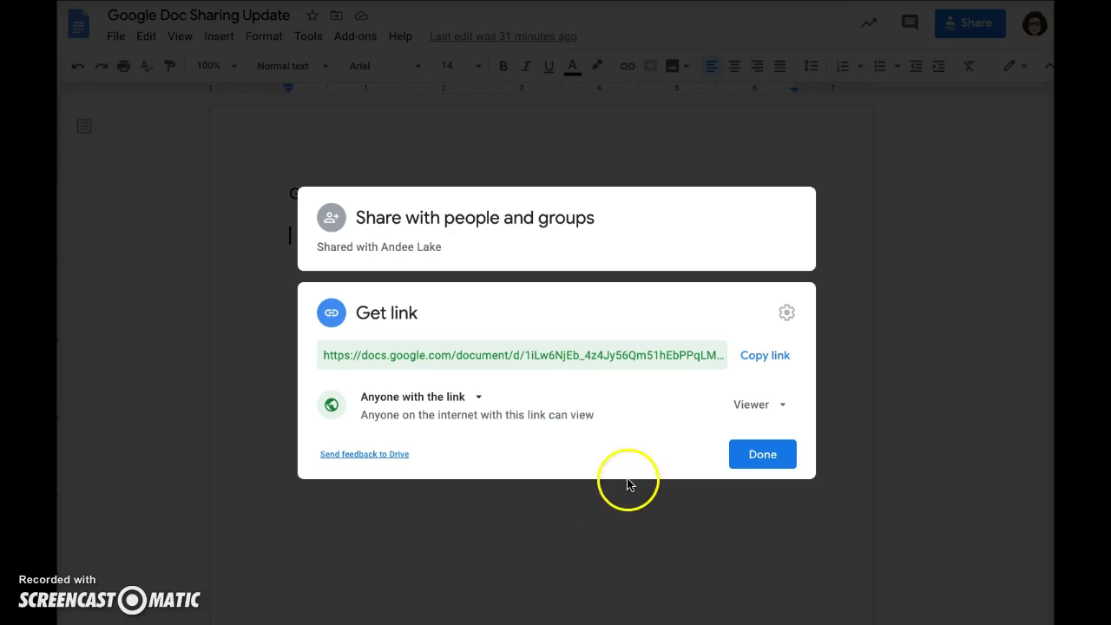
Finish with Done and place the caret on the document's empty second line
click(768, 455)
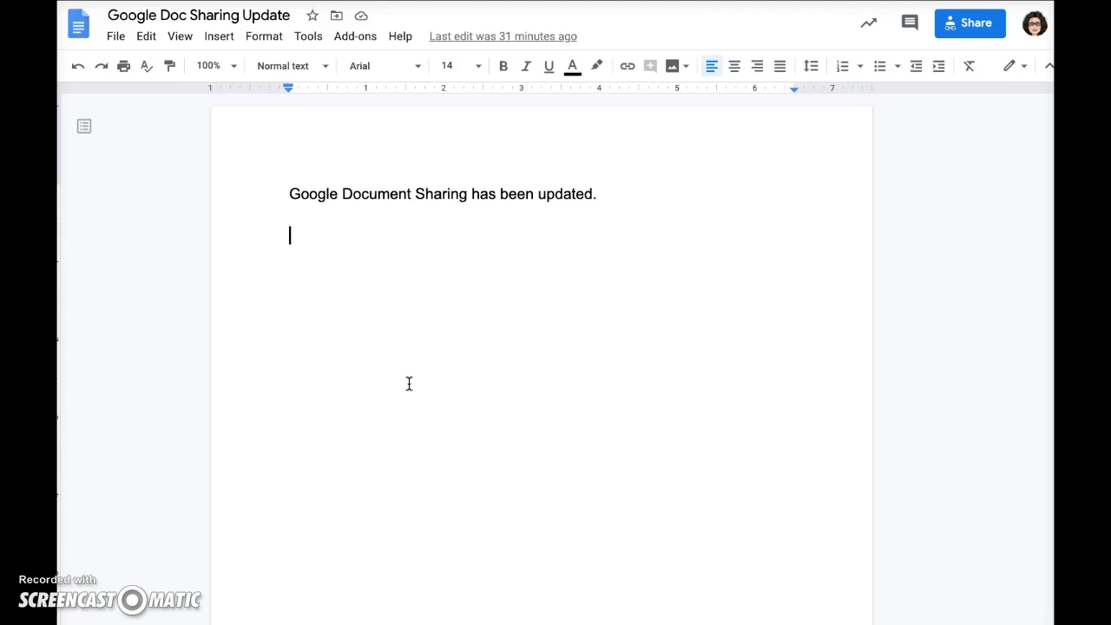
click(418, 416)
click(413, 428)
click(424, 457)
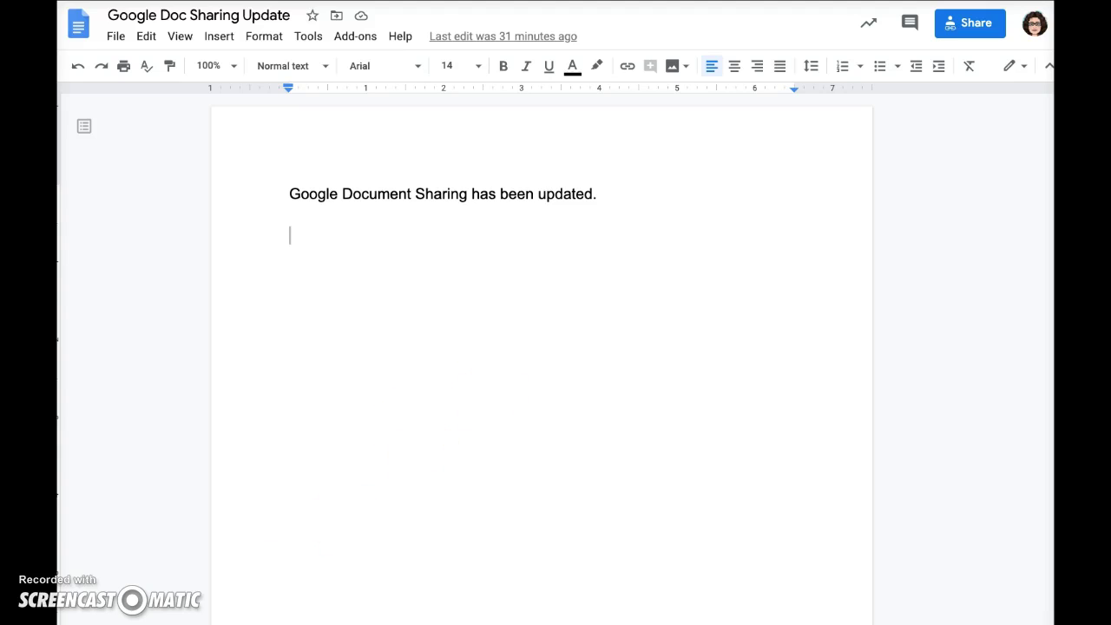